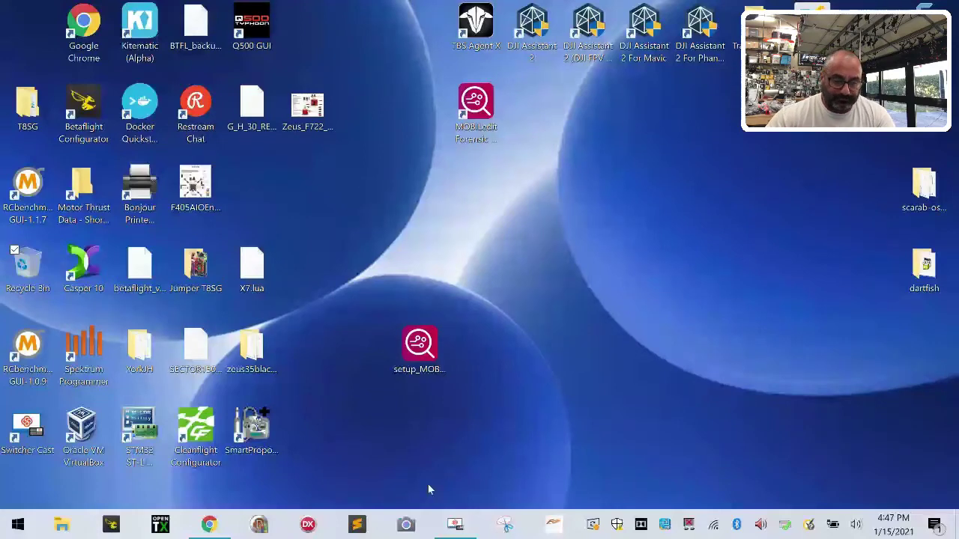
- Move the MOBILedit setup file and the MOBILedit Forensic Express shortcut into the main group of desktop icons
left_click_drag(403, 364, 238, 204)
left_click_drag(478, 103, 308, 24)
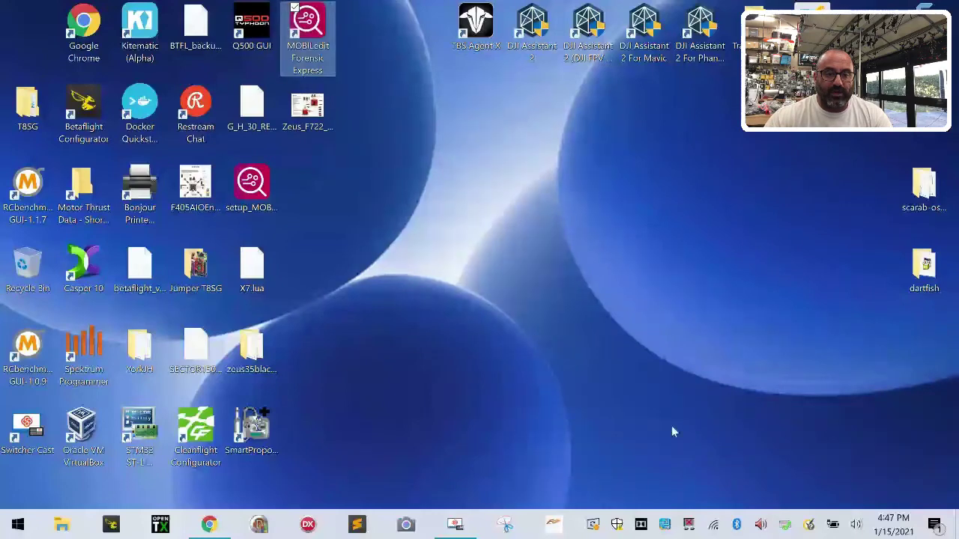
- Create a new folder on the desktop, decline merging it with the existing Transmitters folder, and name it Transmitter
right_click(480, 197)
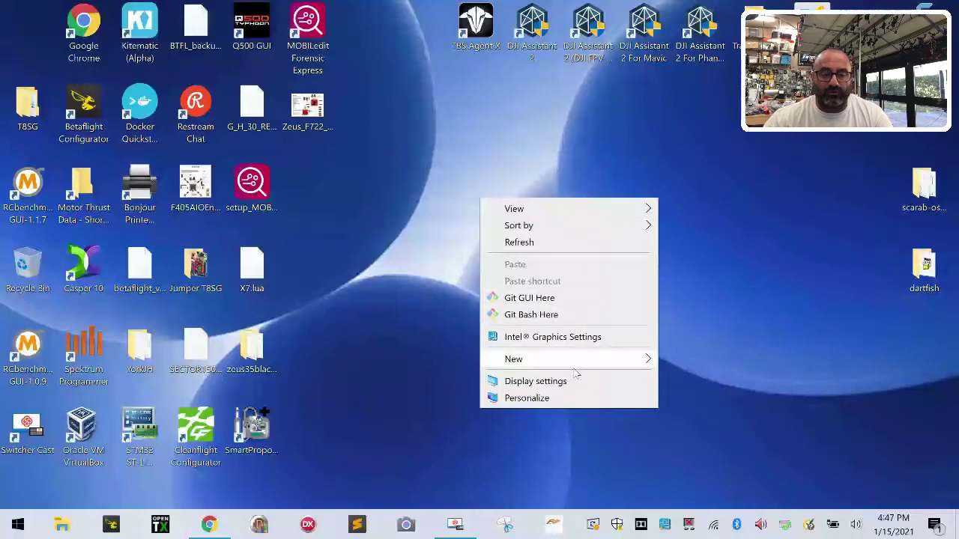
mouse_move(576, 361)
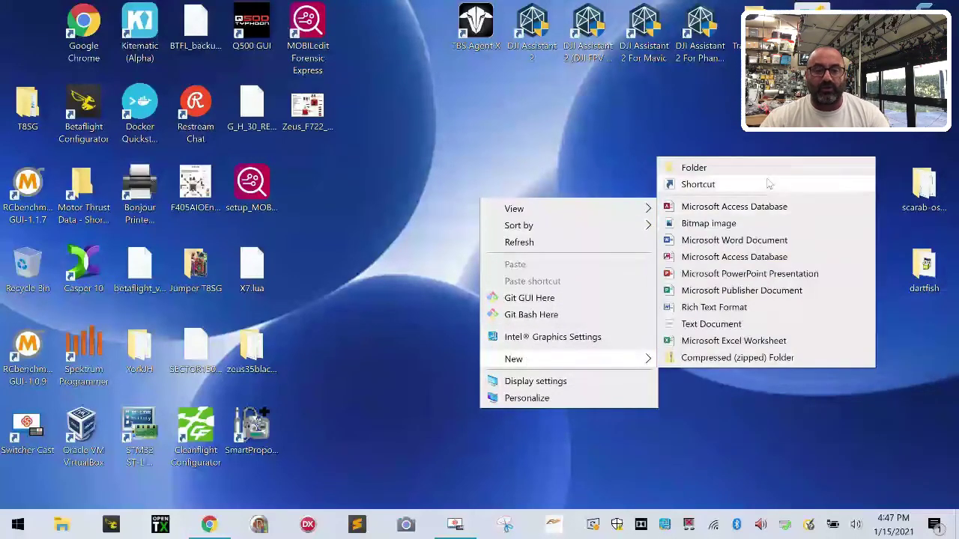
left_click(763, 166)
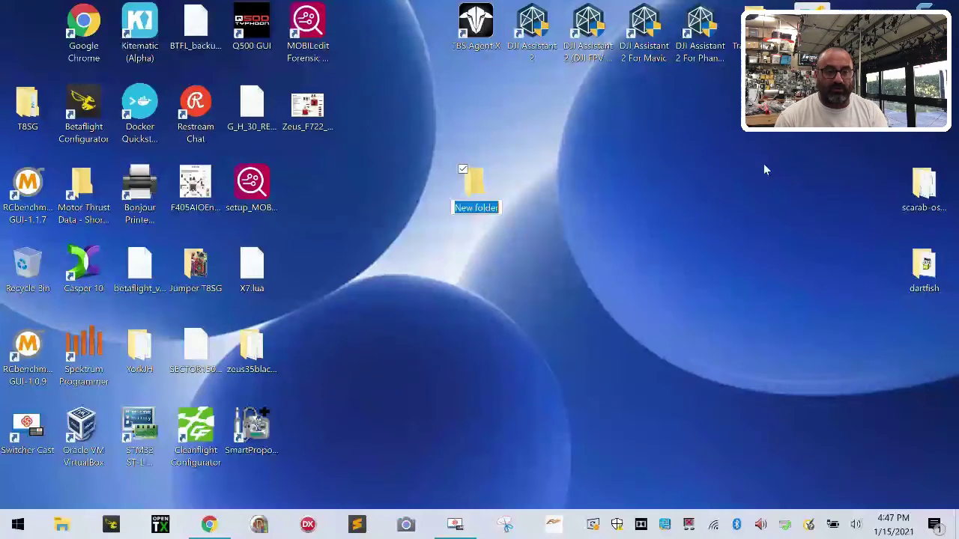
type("Tra")
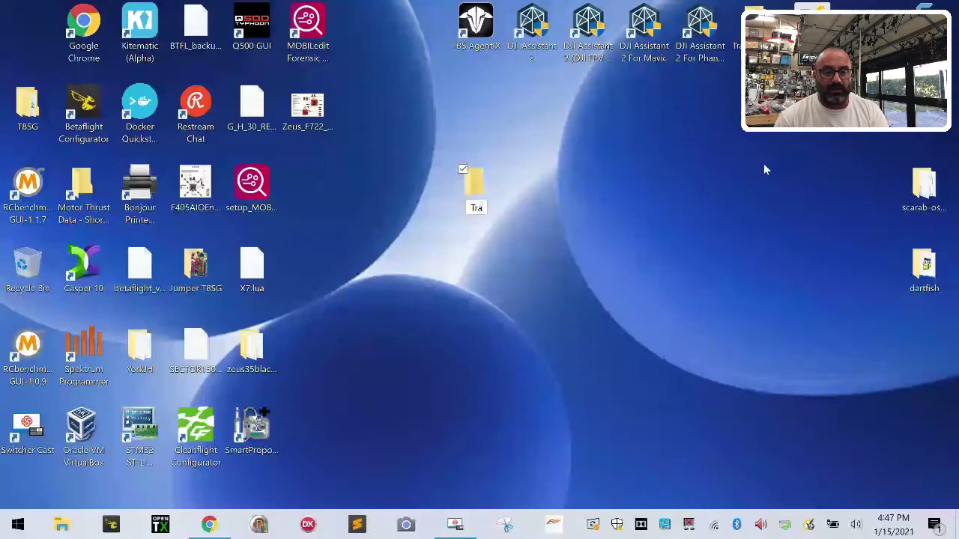
type("nsmitters")
key("Return")
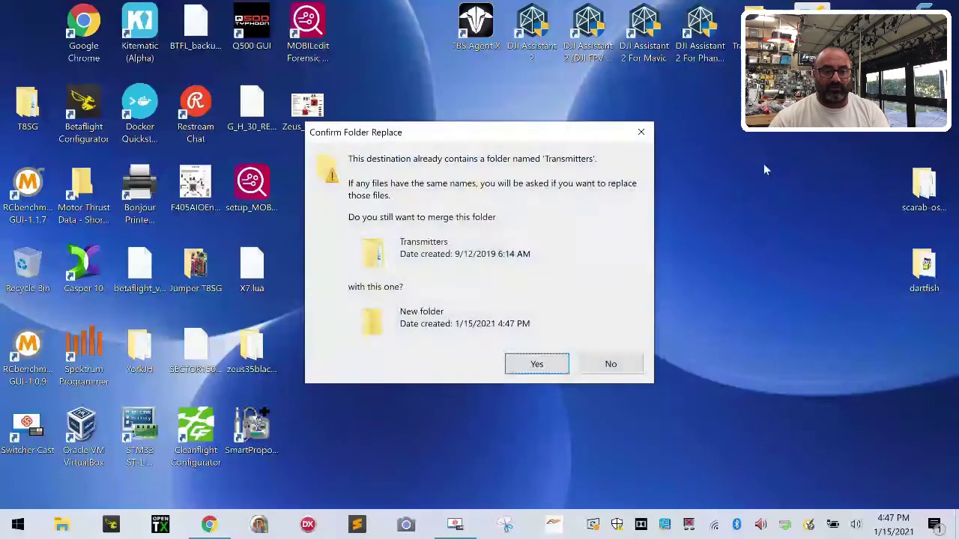
left_click(595, 361)
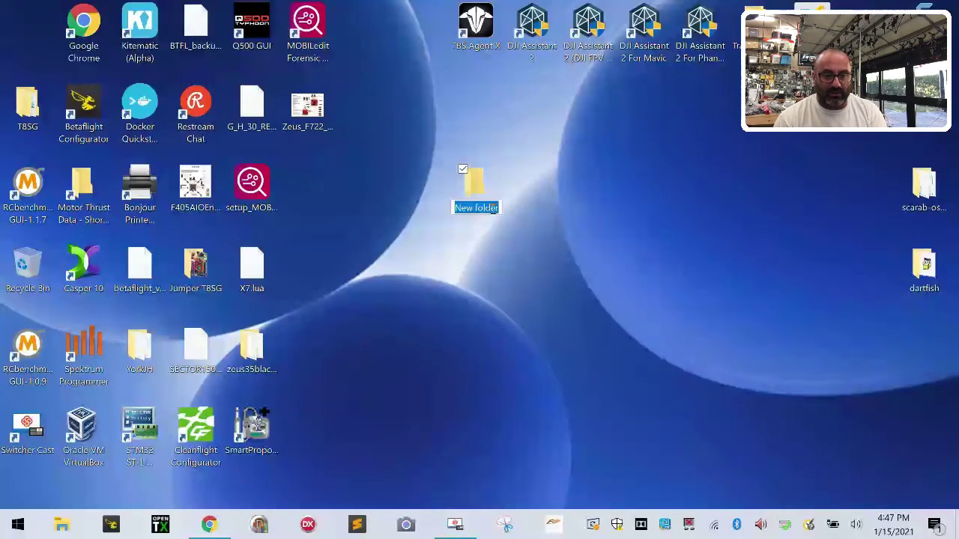
type("Transmitter")
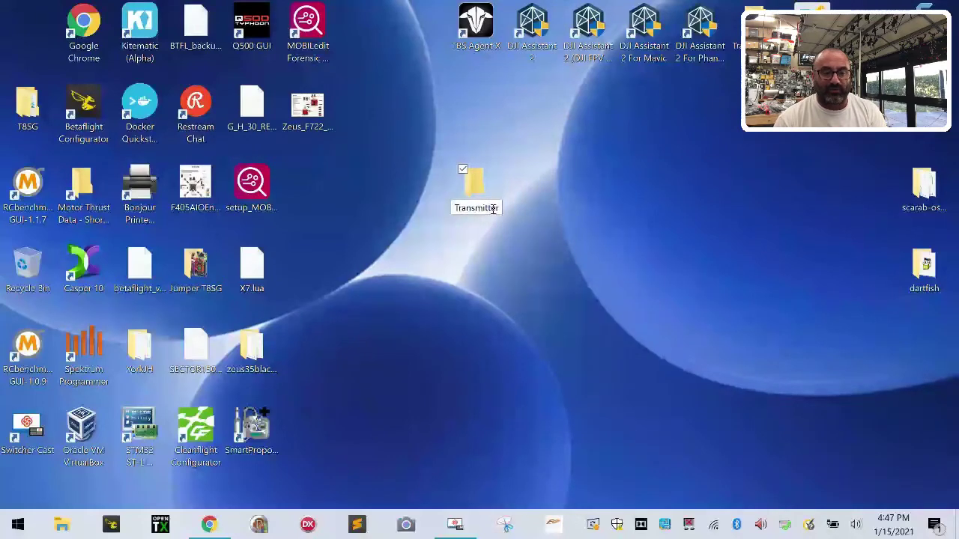
key("Return")
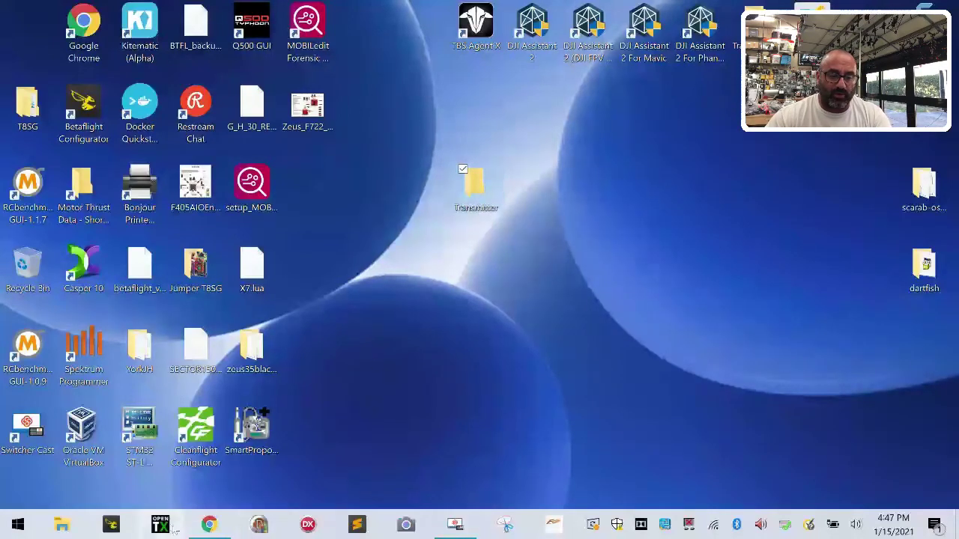
- Switch to Chrome and try to load the site open-tx.org
left_click(209, 524)
left_click(232, 39)
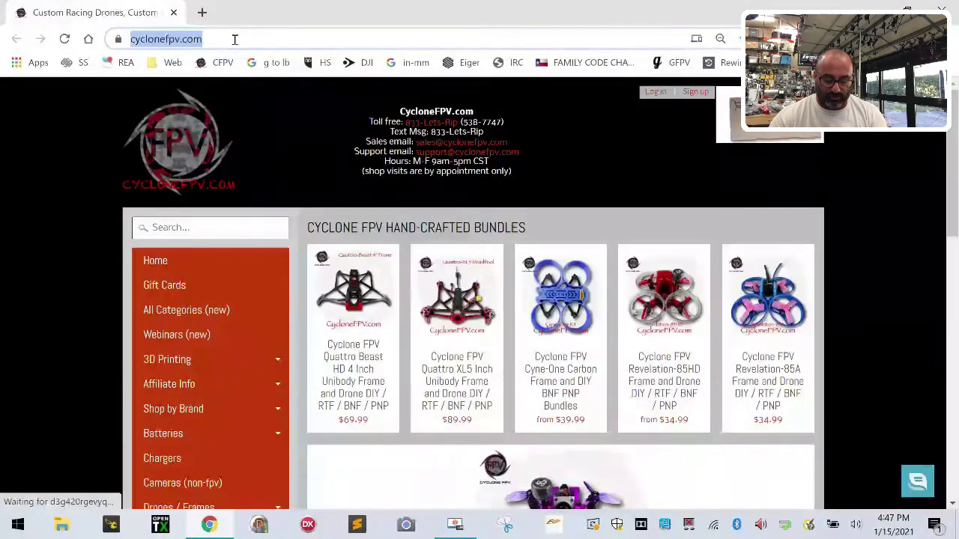
type("open")
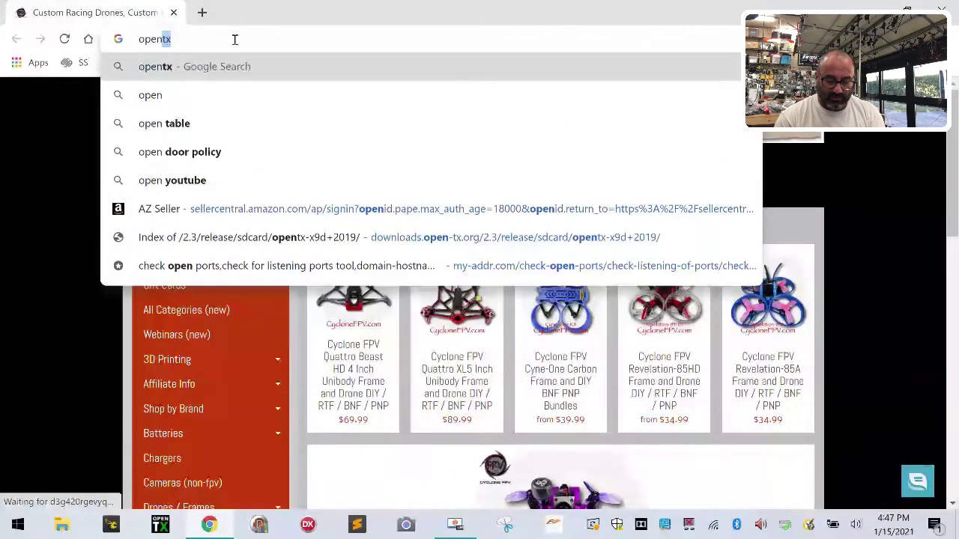
type("-tx.org")
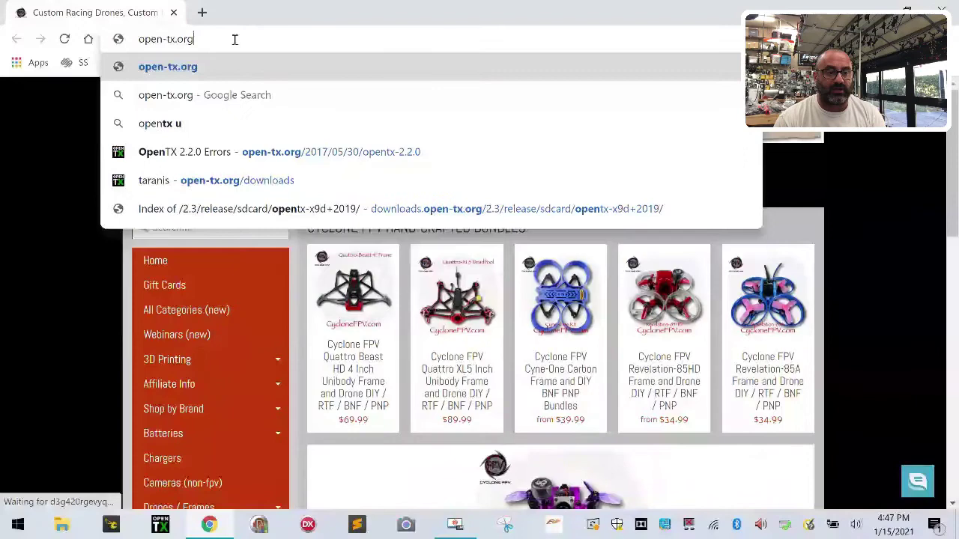
key("Return")
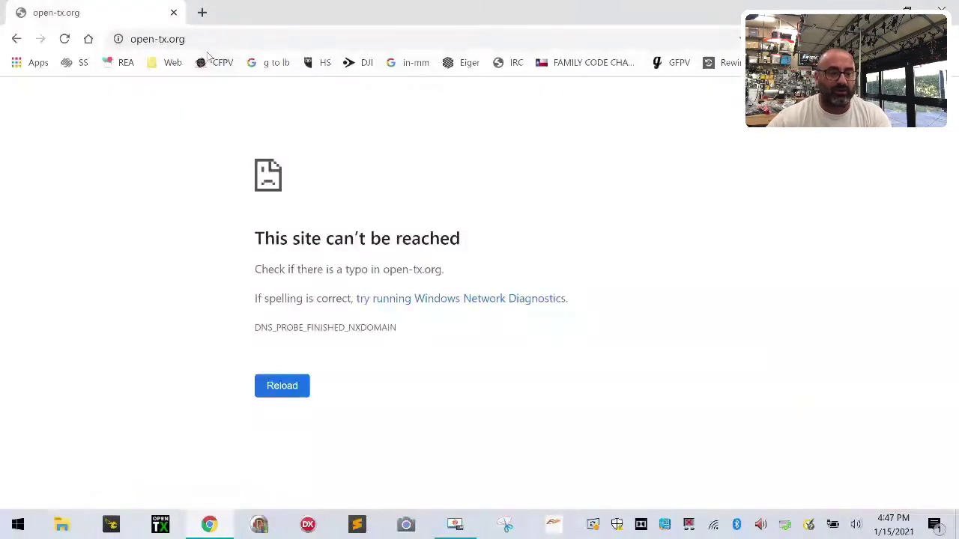
- Try to reach the OpenTX website by looking up opentx in the browser
left_click(224, 39)
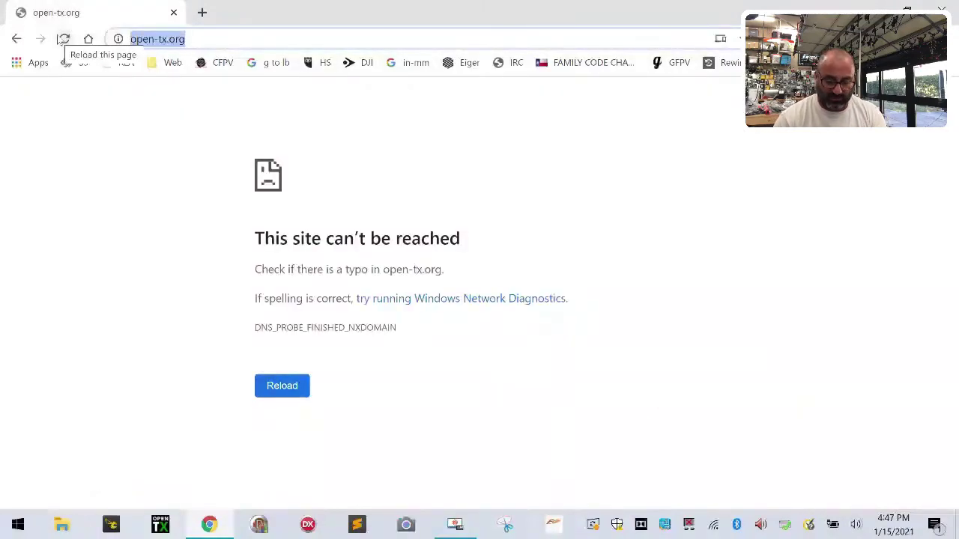
type("open t")
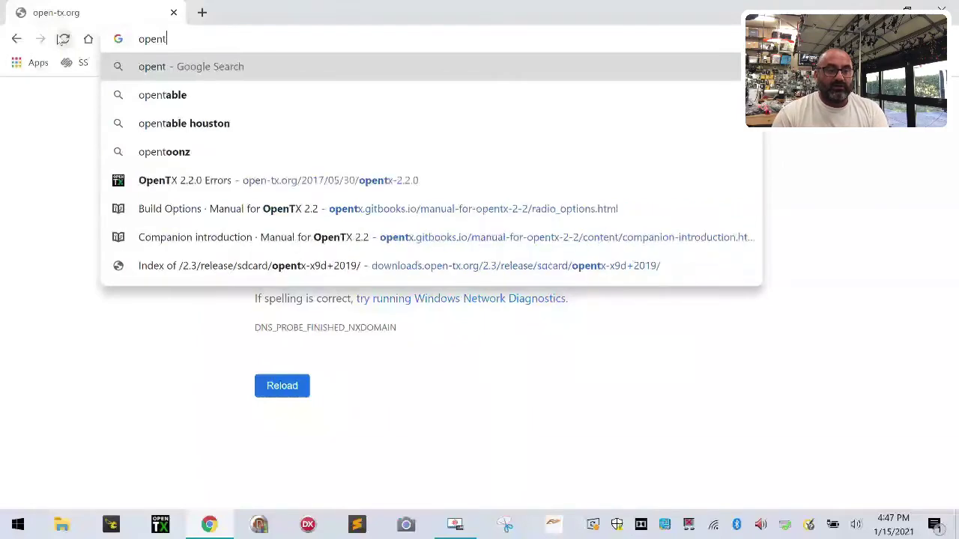
type("x")
key("Return")
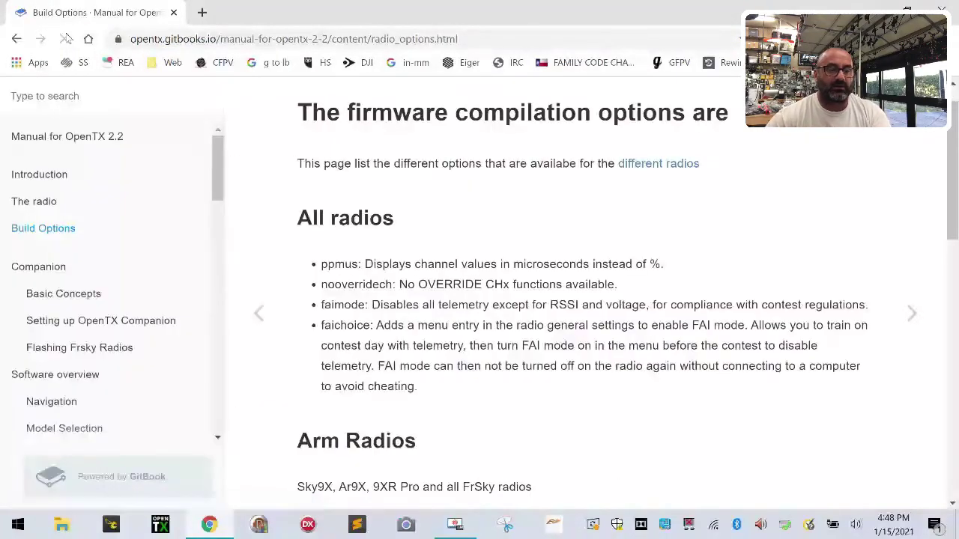
- Search for open tx and open the Welcome to OpenTX website from the results
left_click(152, 42)
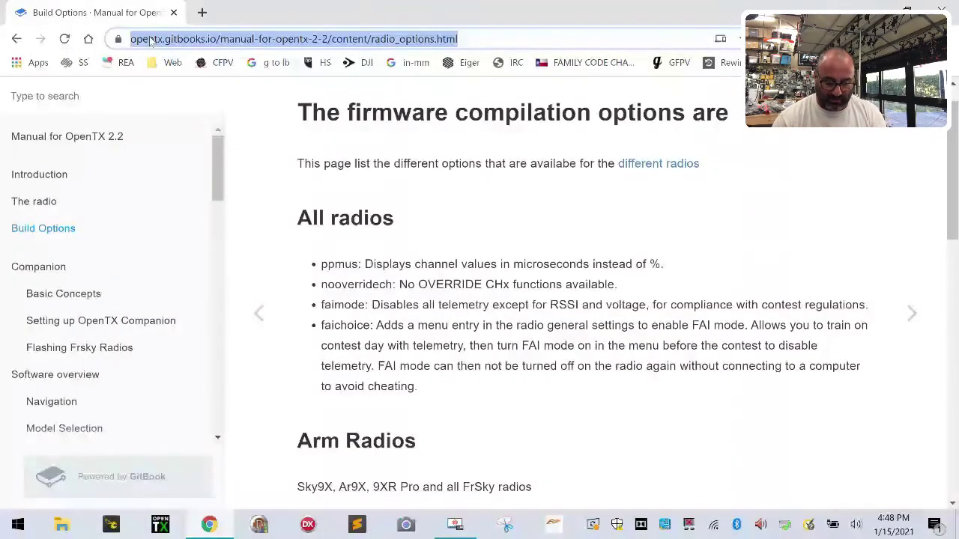
type("open tx")
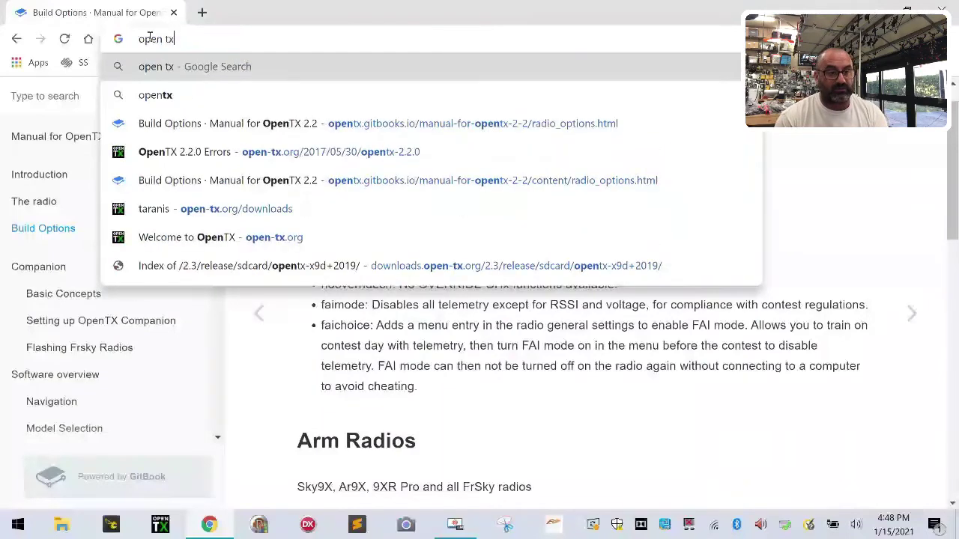
key("Return")
left_click(248, 292)
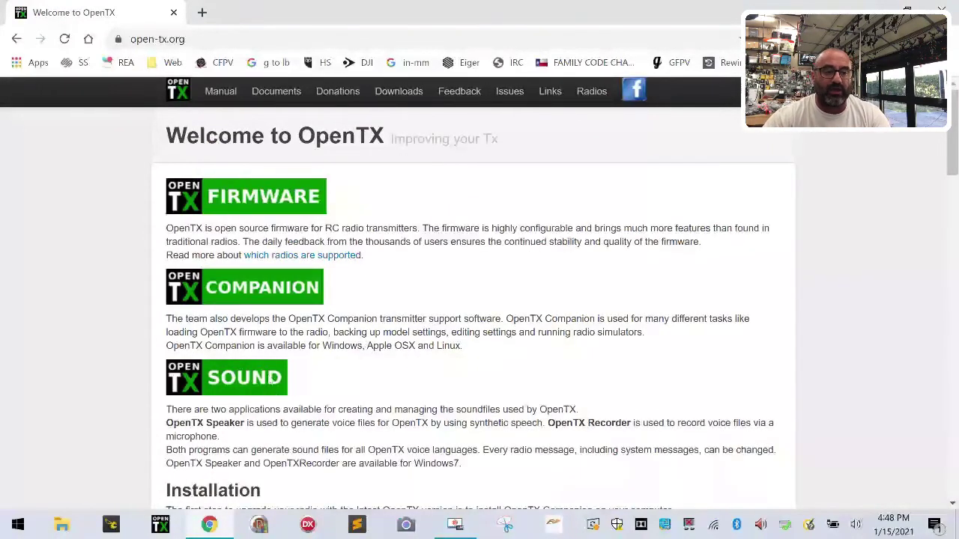
left_click(118, 39)
left_click(166, 41)
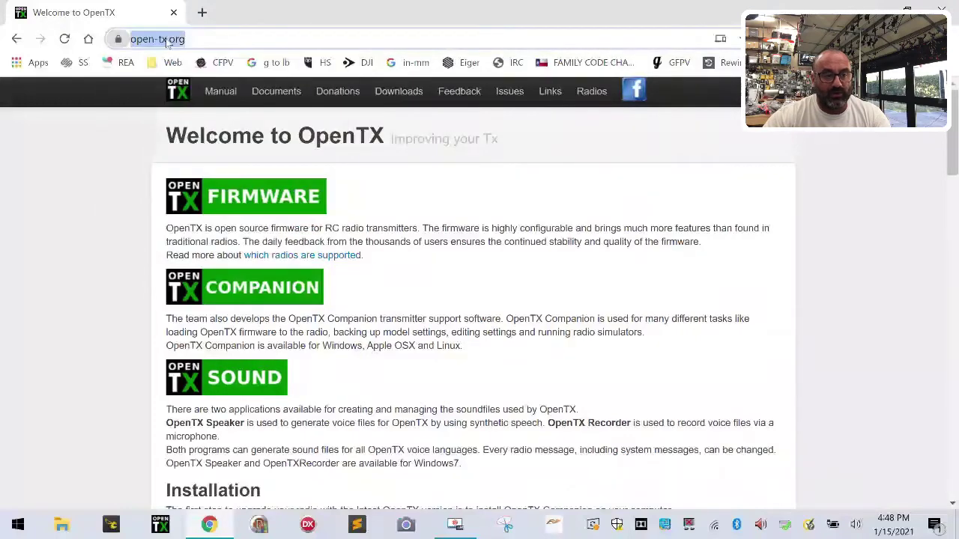
type("w")
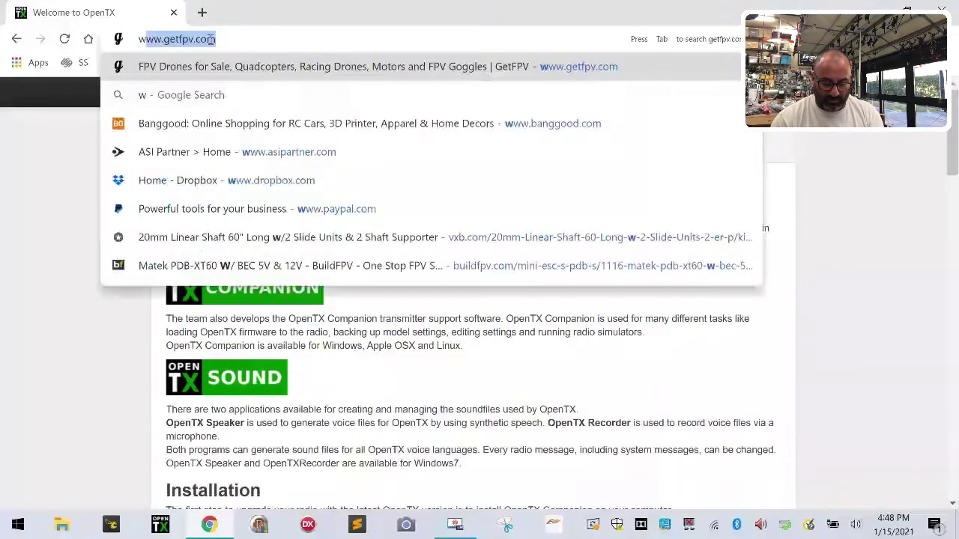
type("ww.open-tx.org")
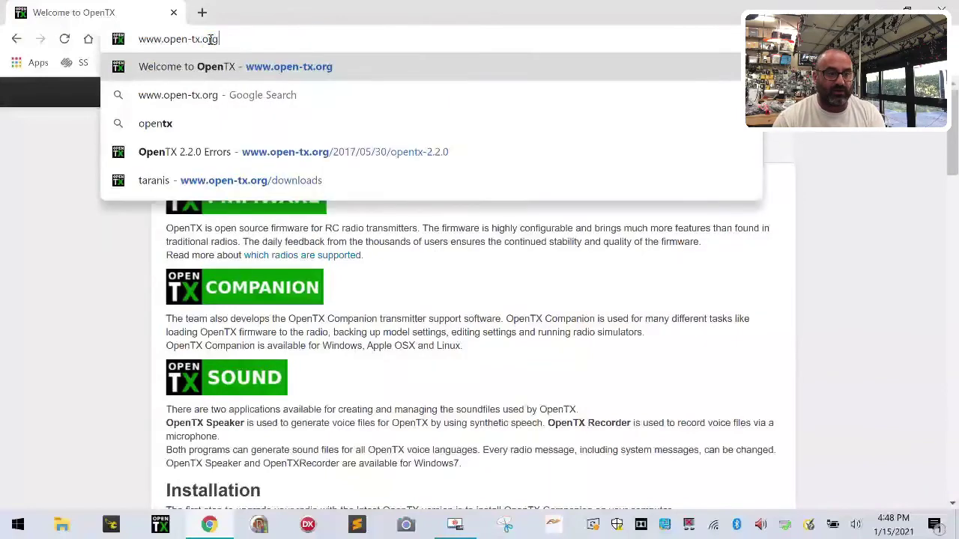
key("Return")
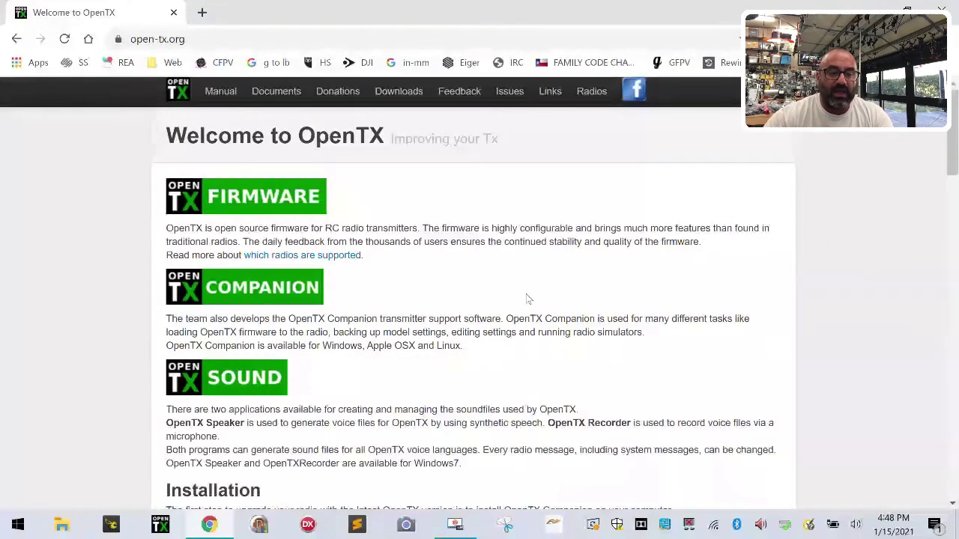
- Find the News list on the OpenTX home page and open the OpenTX 2.3.11 release post
scroll(391, 337, "down", 4)
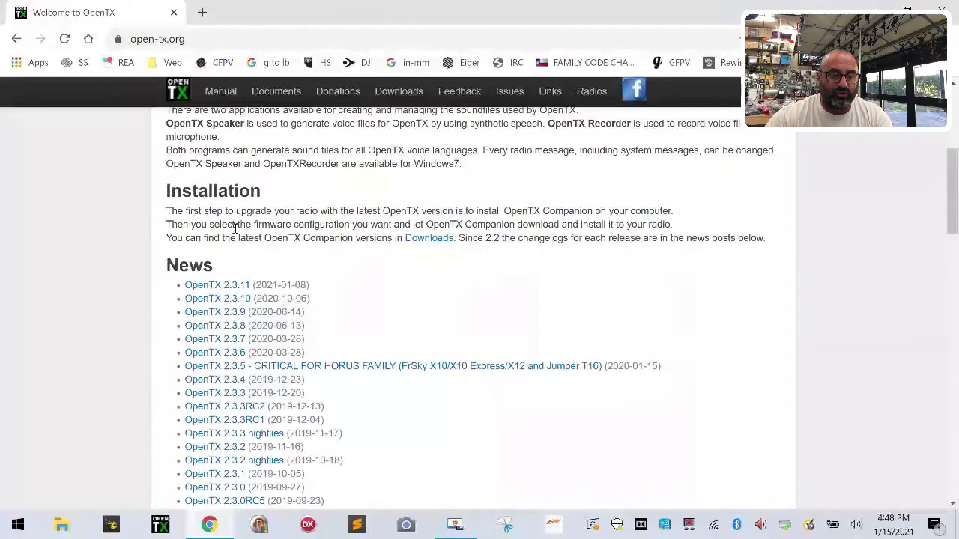
scroll(207, 343, "up", 4)
scroll(221, 322, "down", 4)
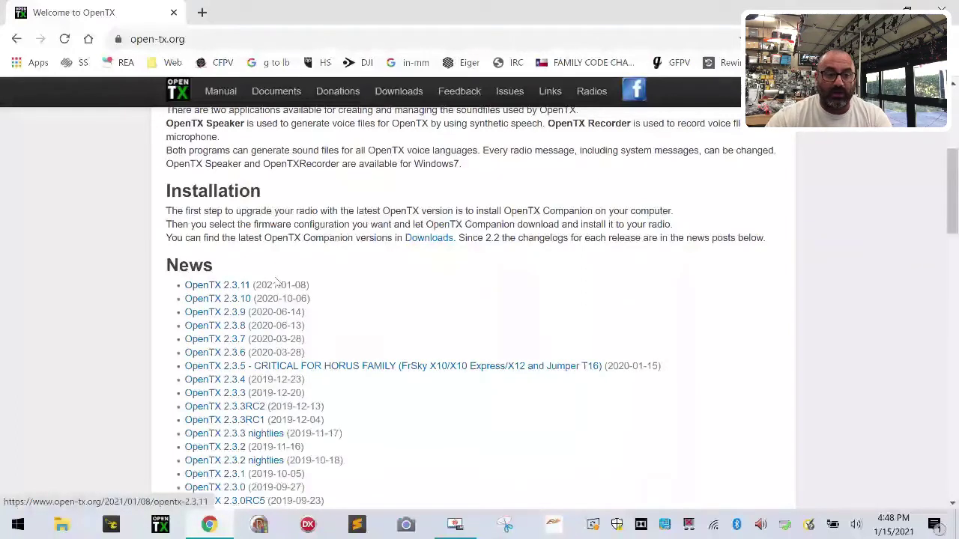
left_click(237, 291)
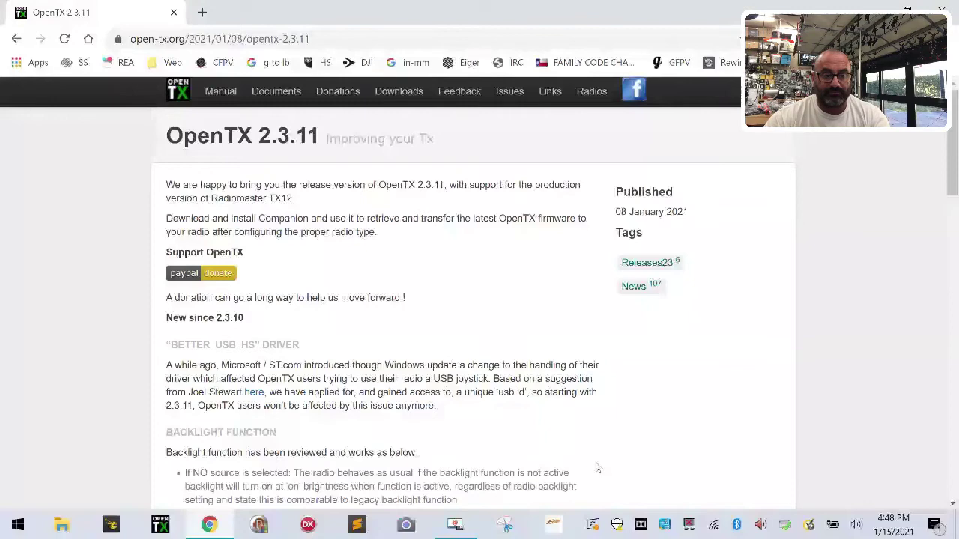
- Download the OpenTX Companion 2.3.11 Windows Installer from the release post's download links and keep the file
scroll(597, 467, "down", 10)
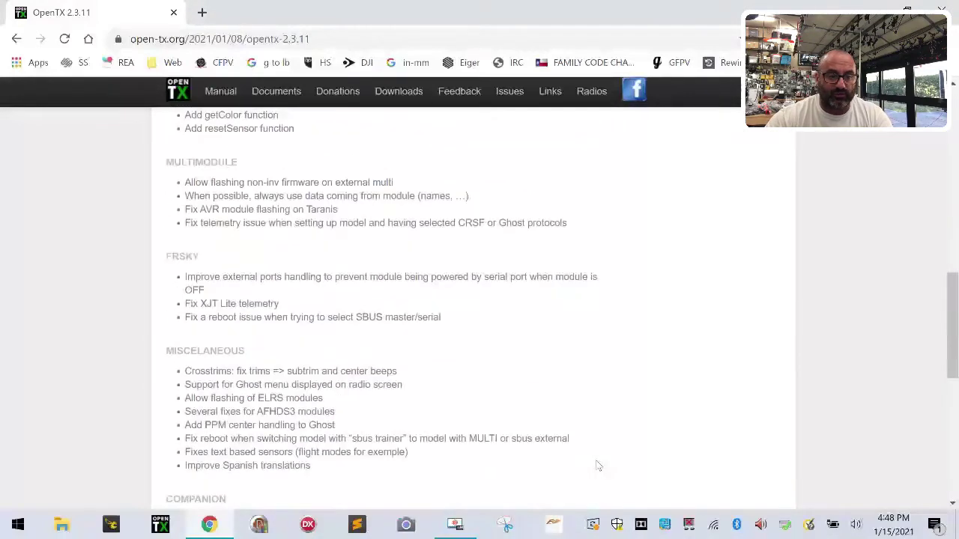
scroll(597, 466, "up", 6)
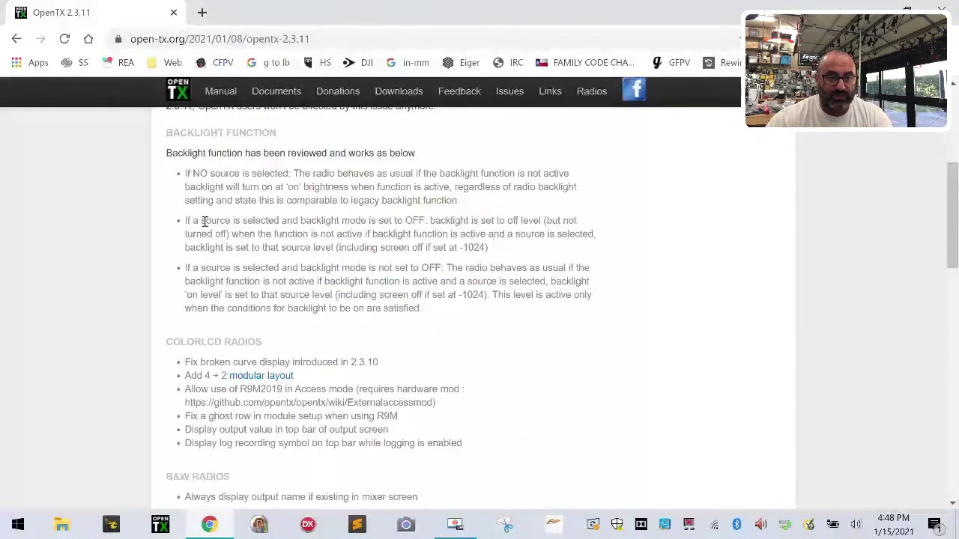
scroll(394, 457, "down", 15)
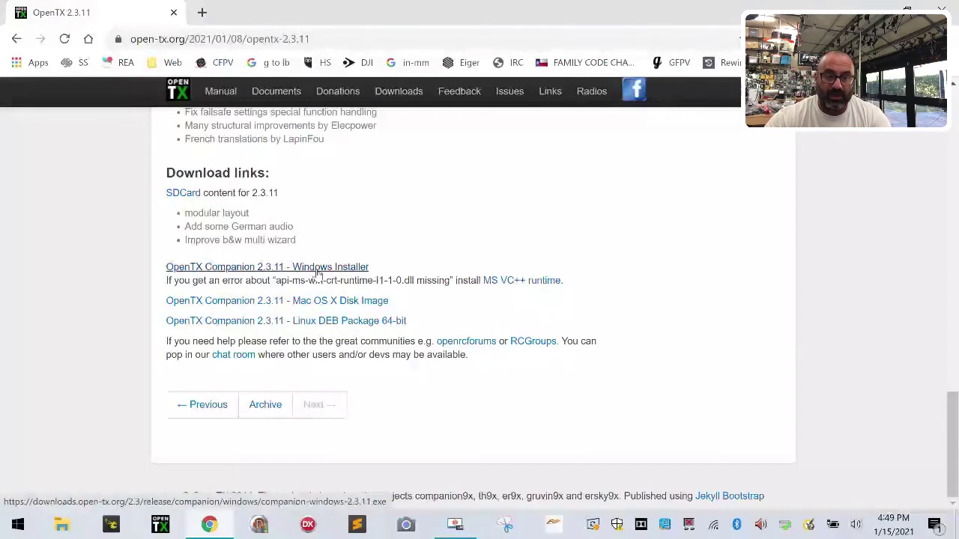
left_click(318, 270)
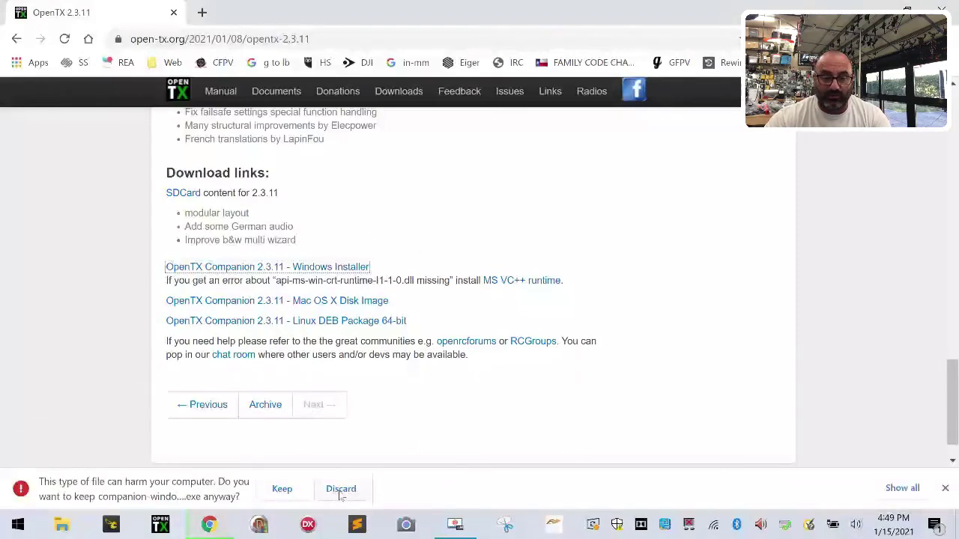
left_click(294, 491)
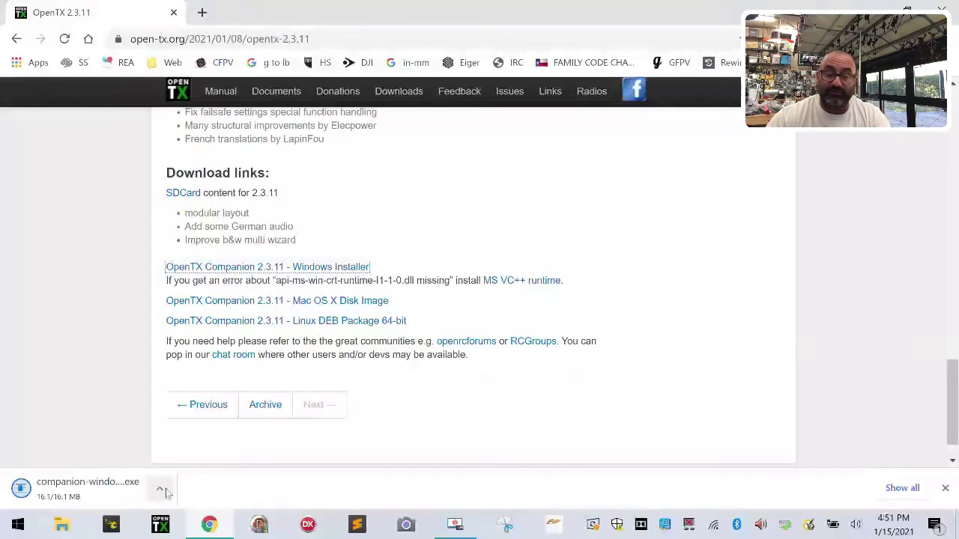
- Show the downloaded installer in its folder and copy companion-windows-2.3.11.exe
left_click(161, 492)
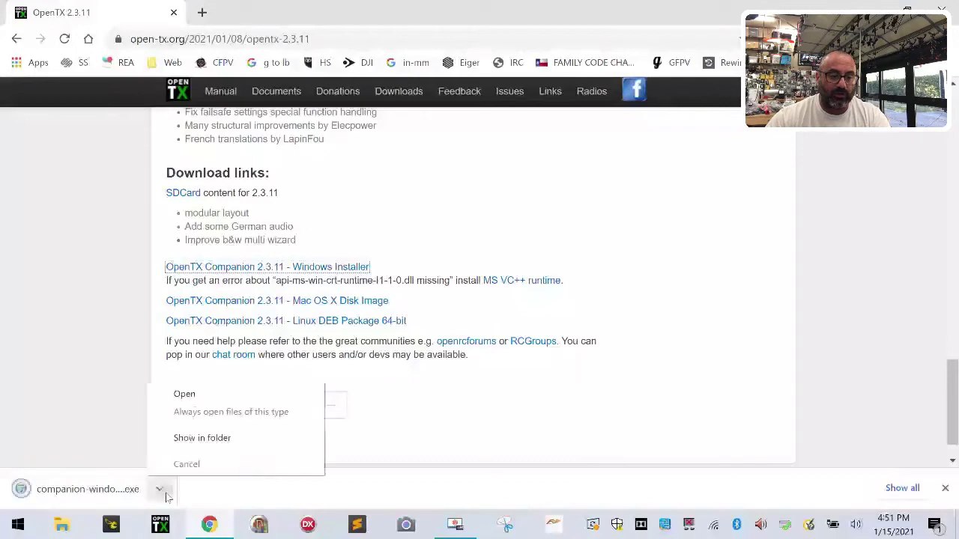
left_click(244, 437)
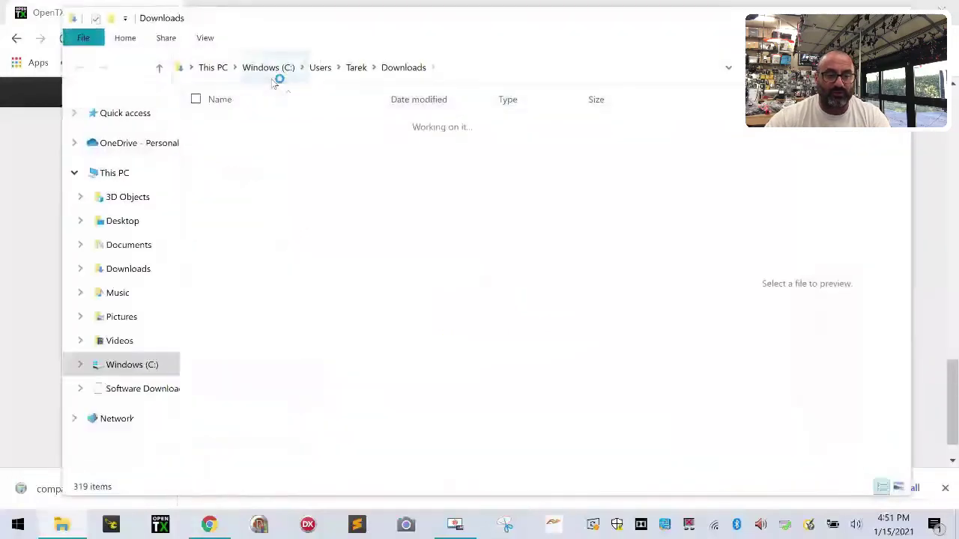
right_click(303, 147)
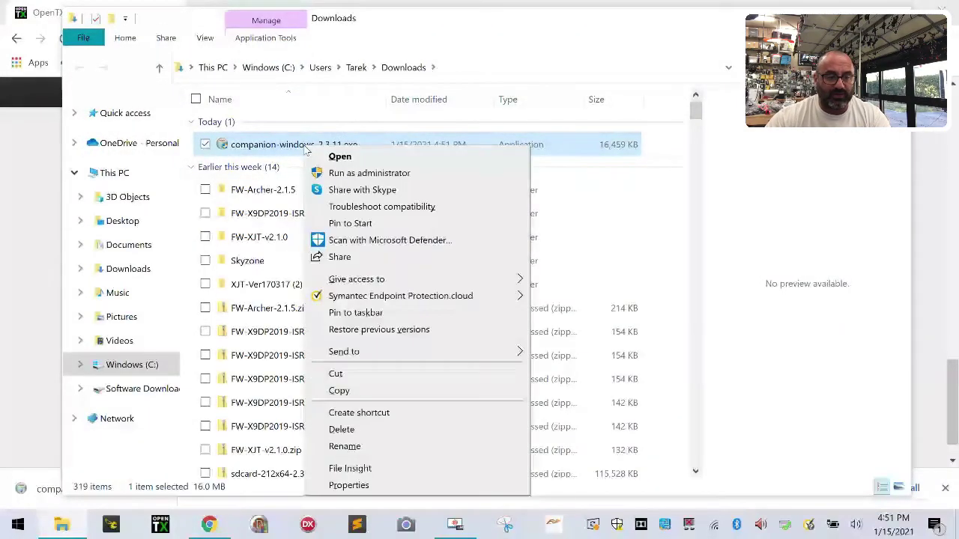
left_click(402, 390)
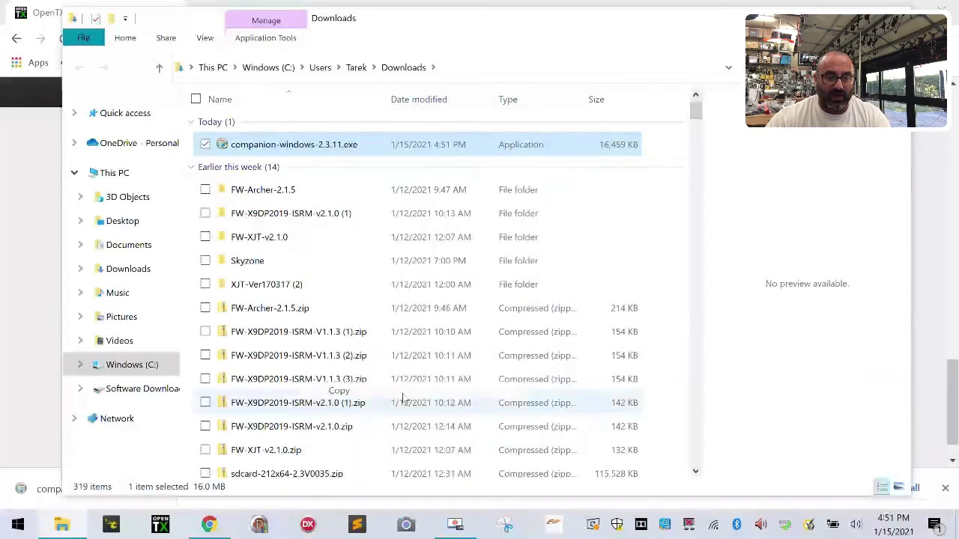
- Paste the copied companion-windows-2.3.11.exe into the Transmitter folder on the desktop
left_click(135, 227)
double_click(281, 222)
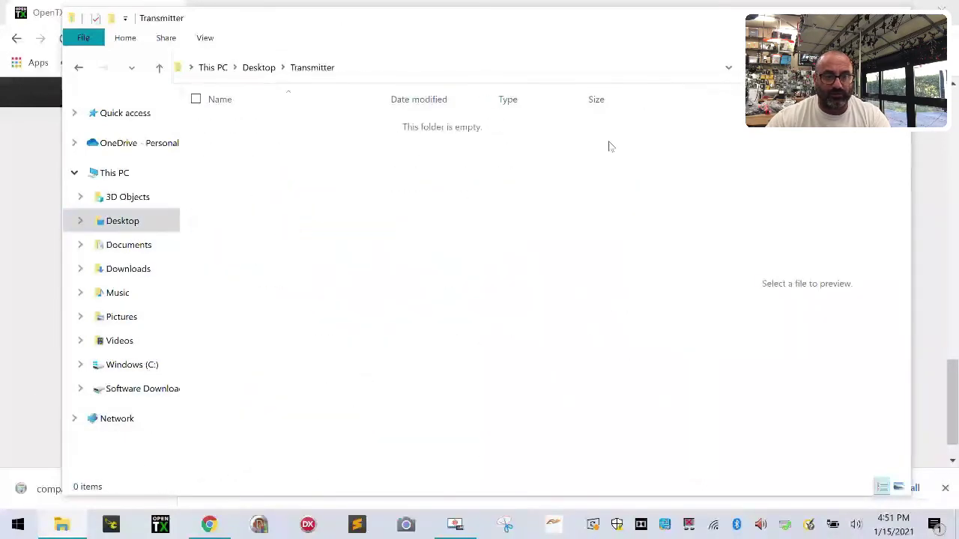
right_click(334, 185)
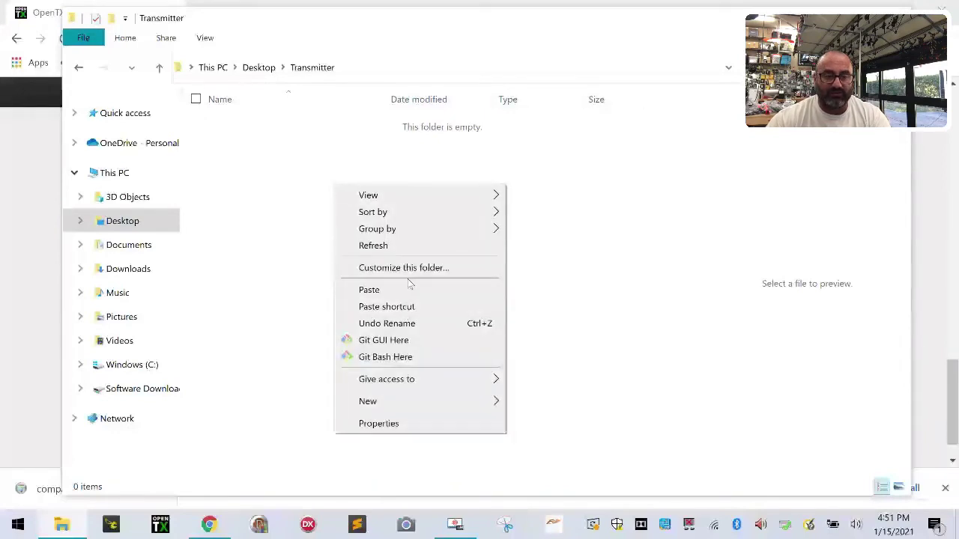
left_click(369, 290)
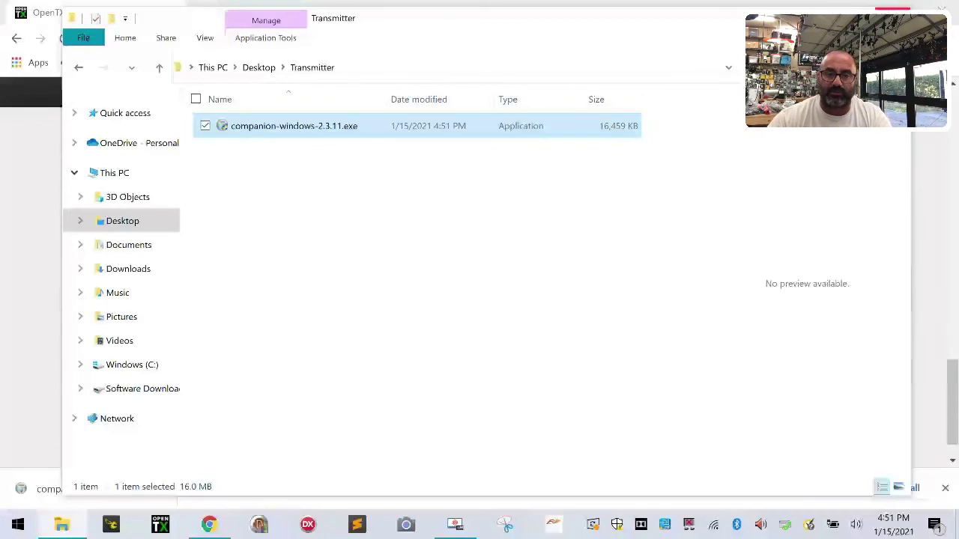
- Clear the open windows, run companion-windows-2.3.11.exe from the desktop's Transmitter folder, and allow it past the SmartScreen warning
left_click(893, 9)
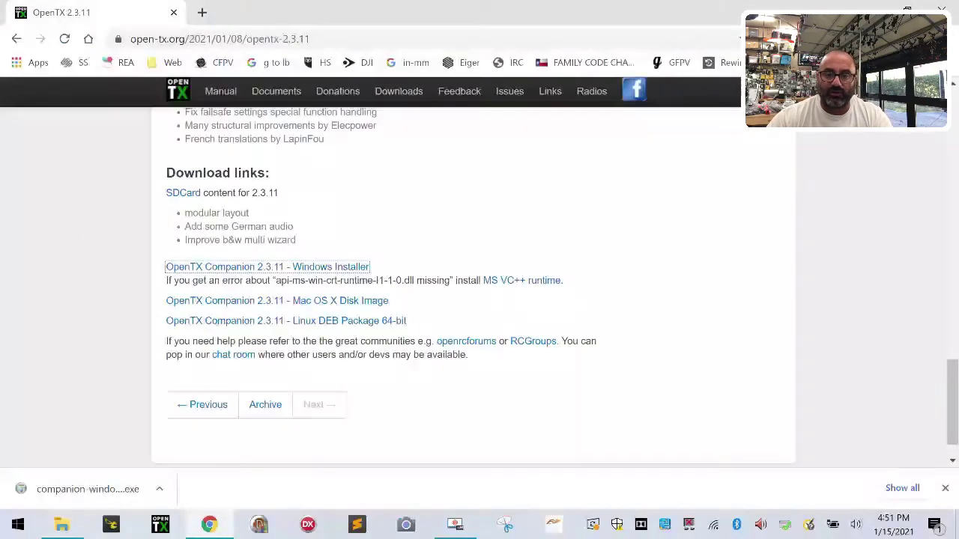
left_click(873, 10)
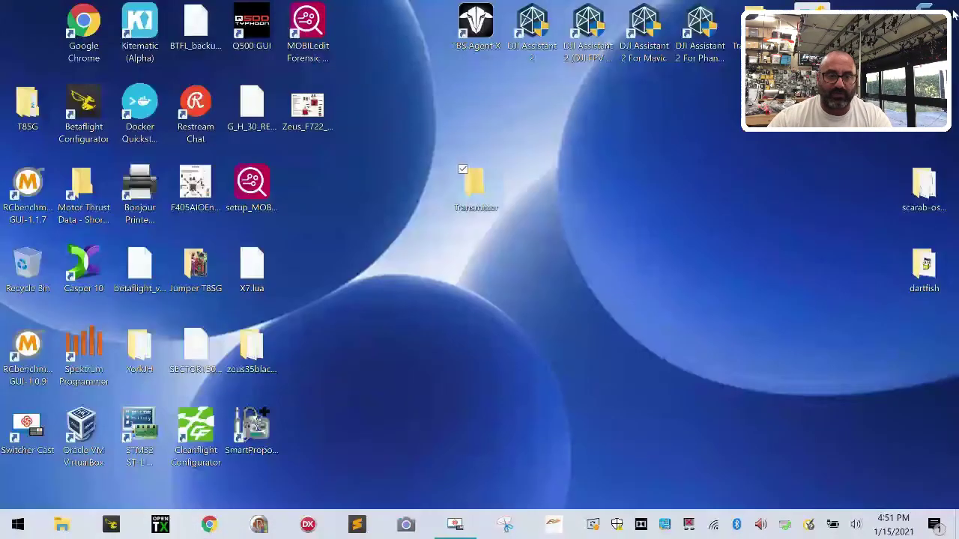
double_click(493, 185)
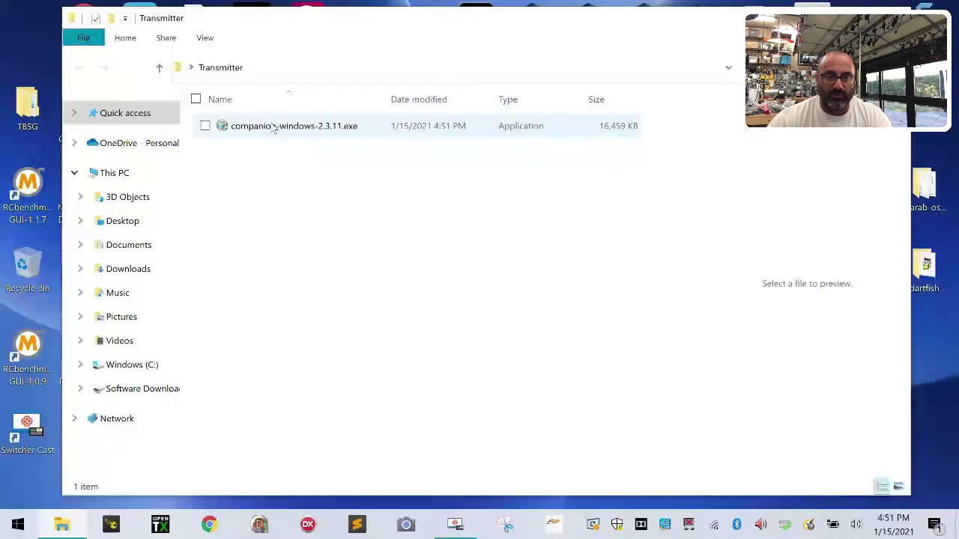
left_click(274, 127)
double_click(273, 128)
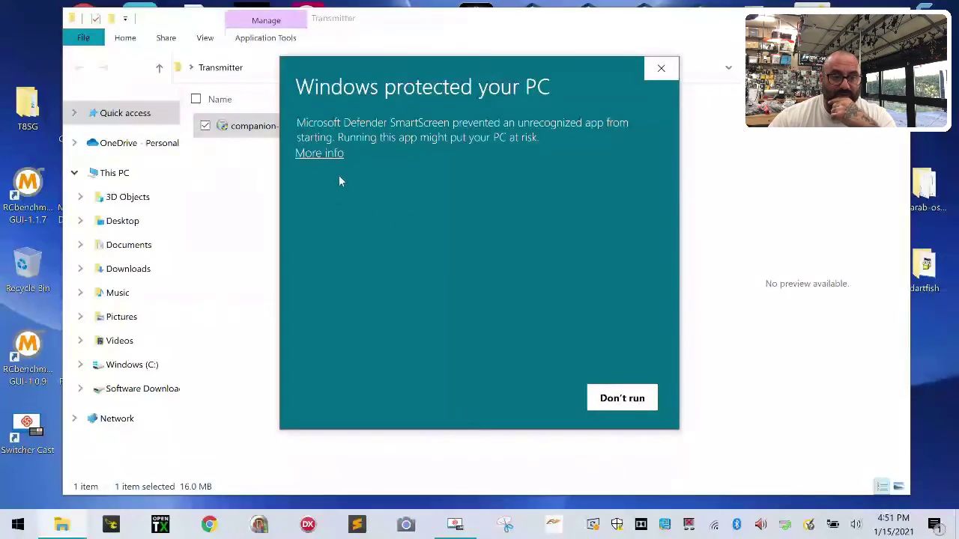
left_click(341, 154)
left_click(528, 398)
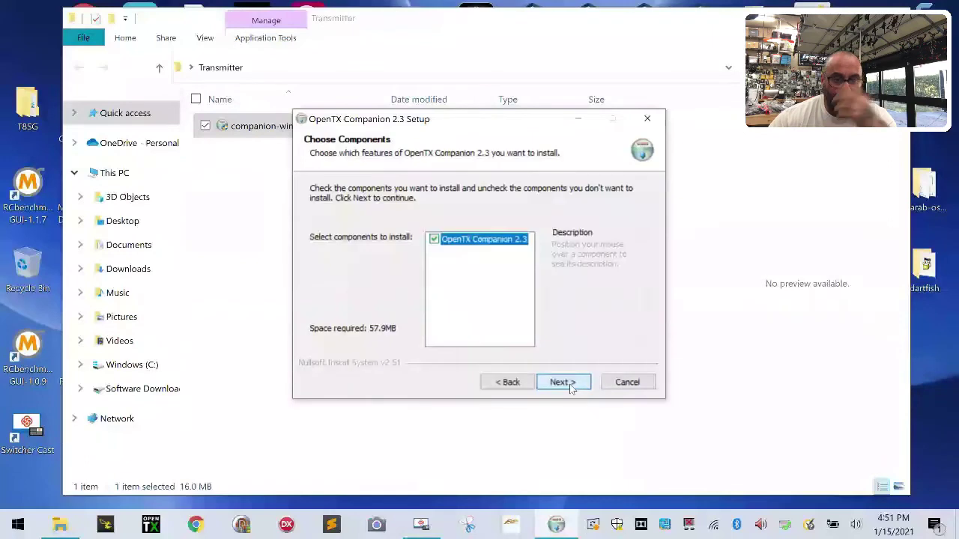
- Install OpenTX Companion 2.3 with the default component, destination and Start Menu folder, shortcuts for the current user only, and run it on finishing
left_click(562, 382)
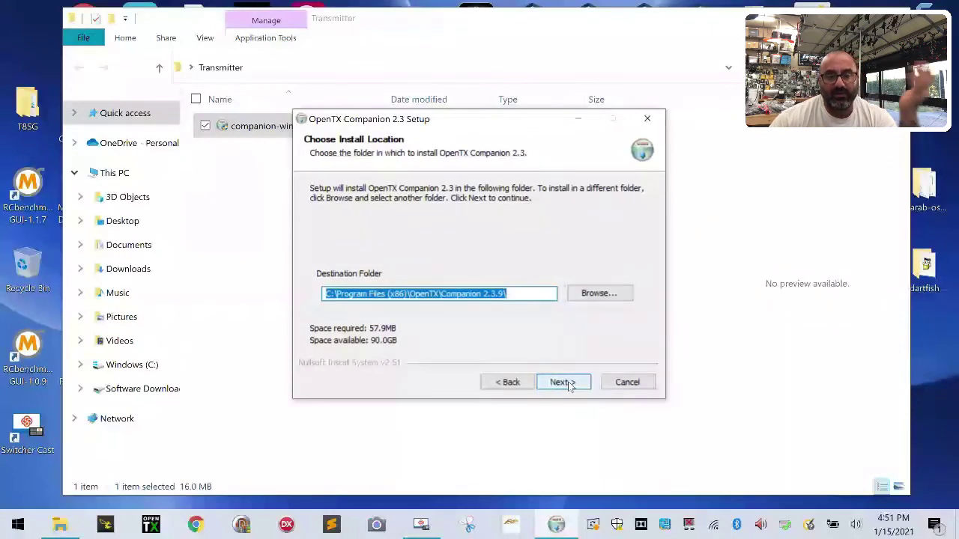
left_click(562, 382)
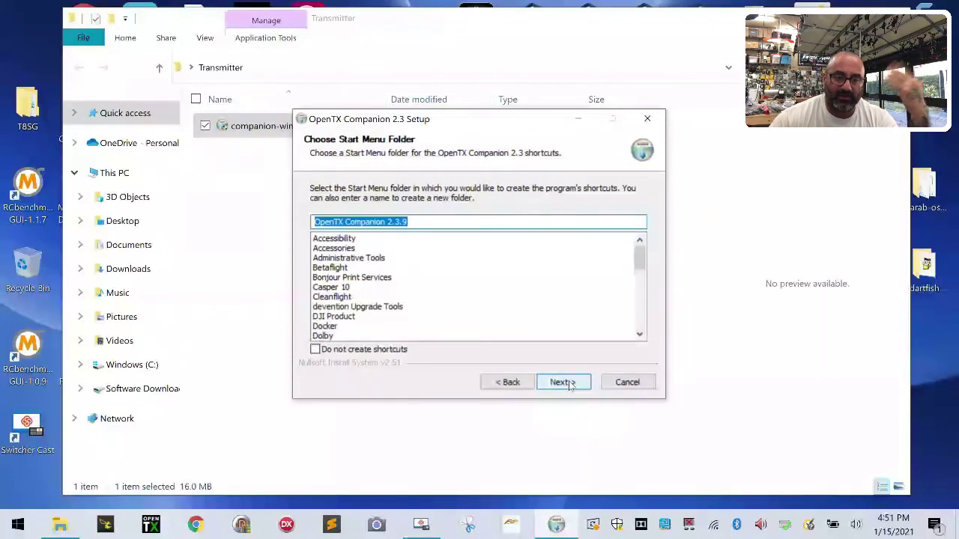
left_click(561, 382)
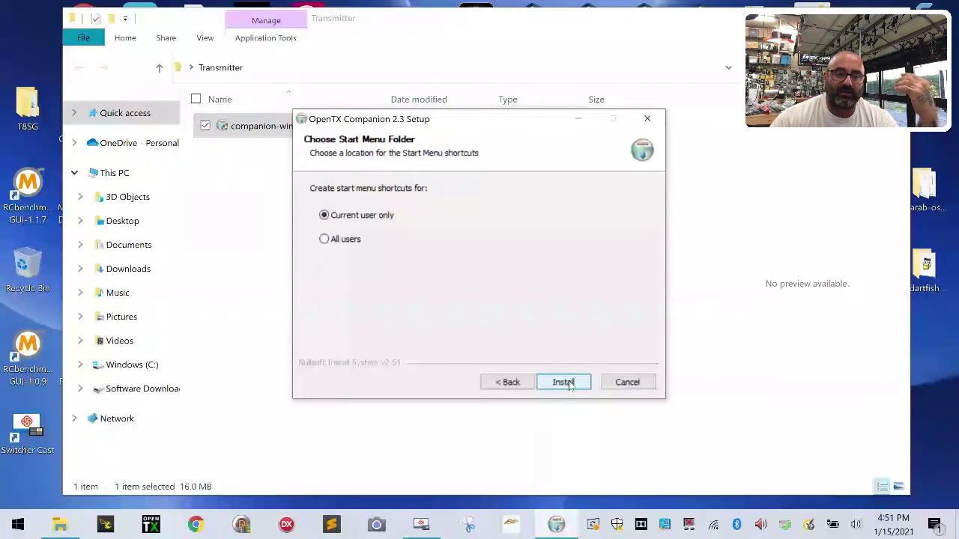
left_click(563, 382)
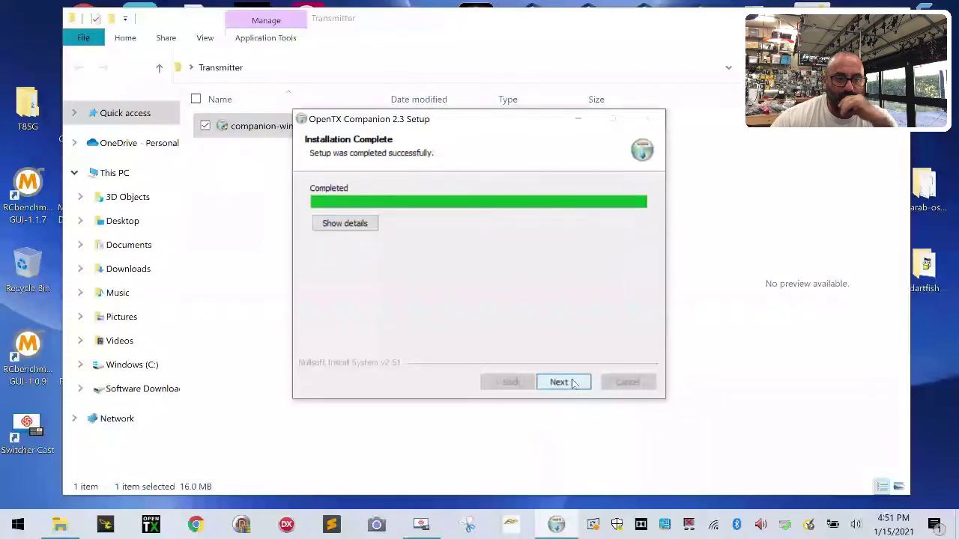
left_click(572, 384)
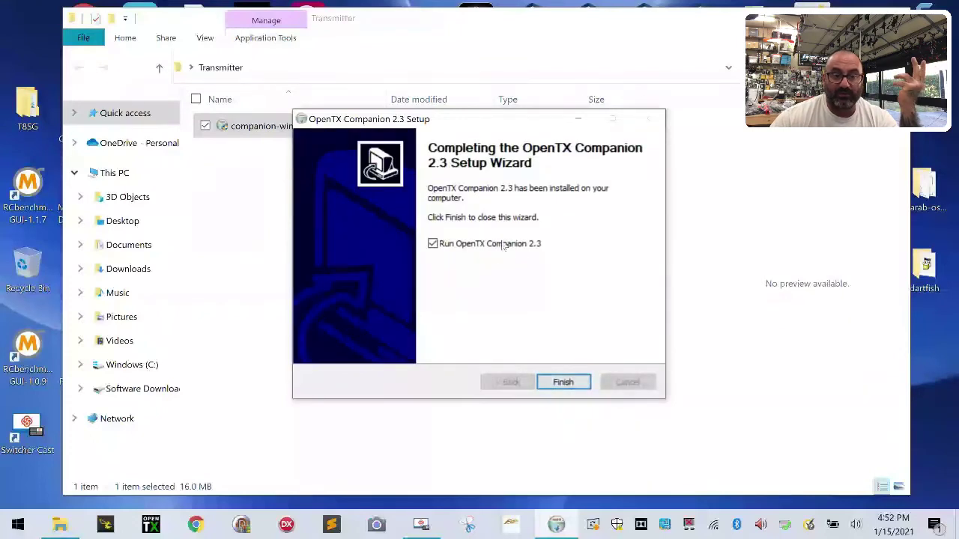
left_click(568, 382)
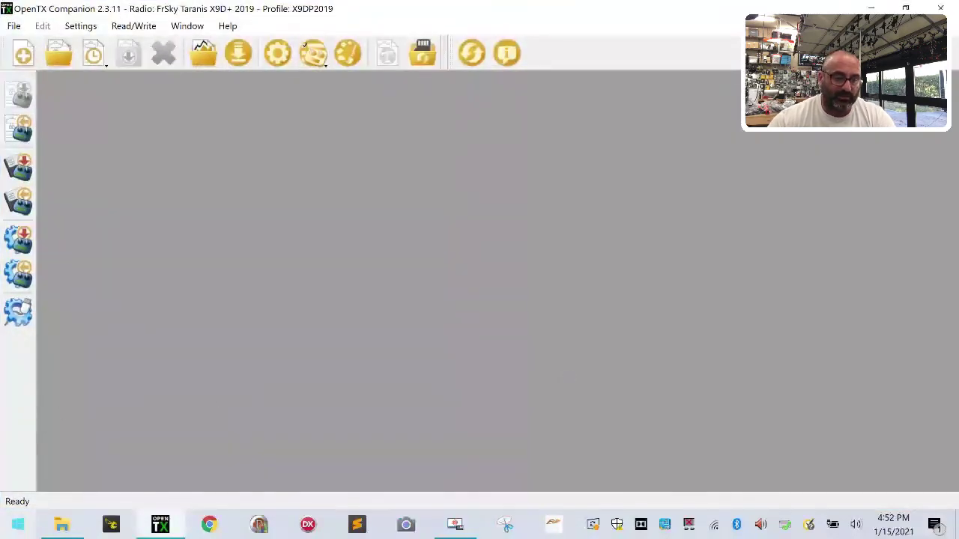
left_click(166, 526)
right_click(161, 525)
left_click(161, 525)
left_click(161, 526)
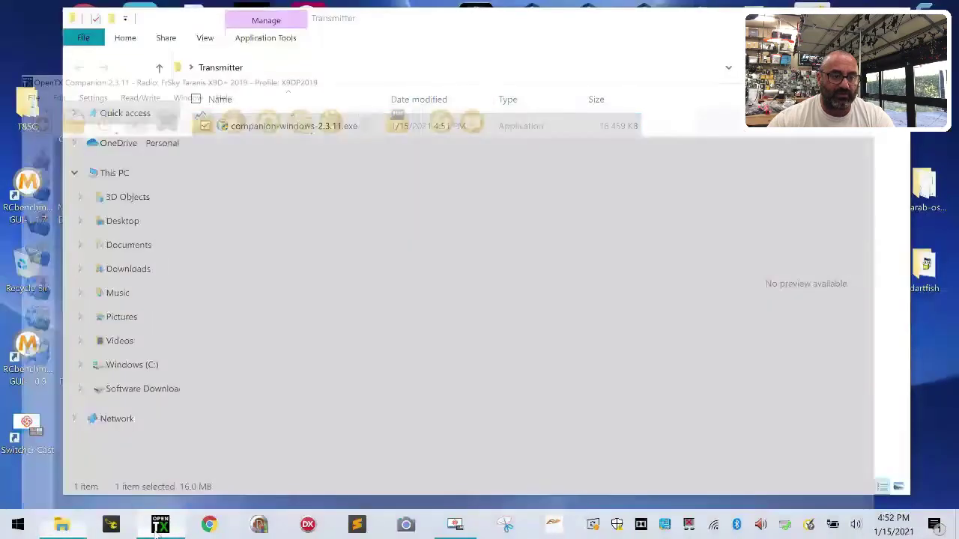